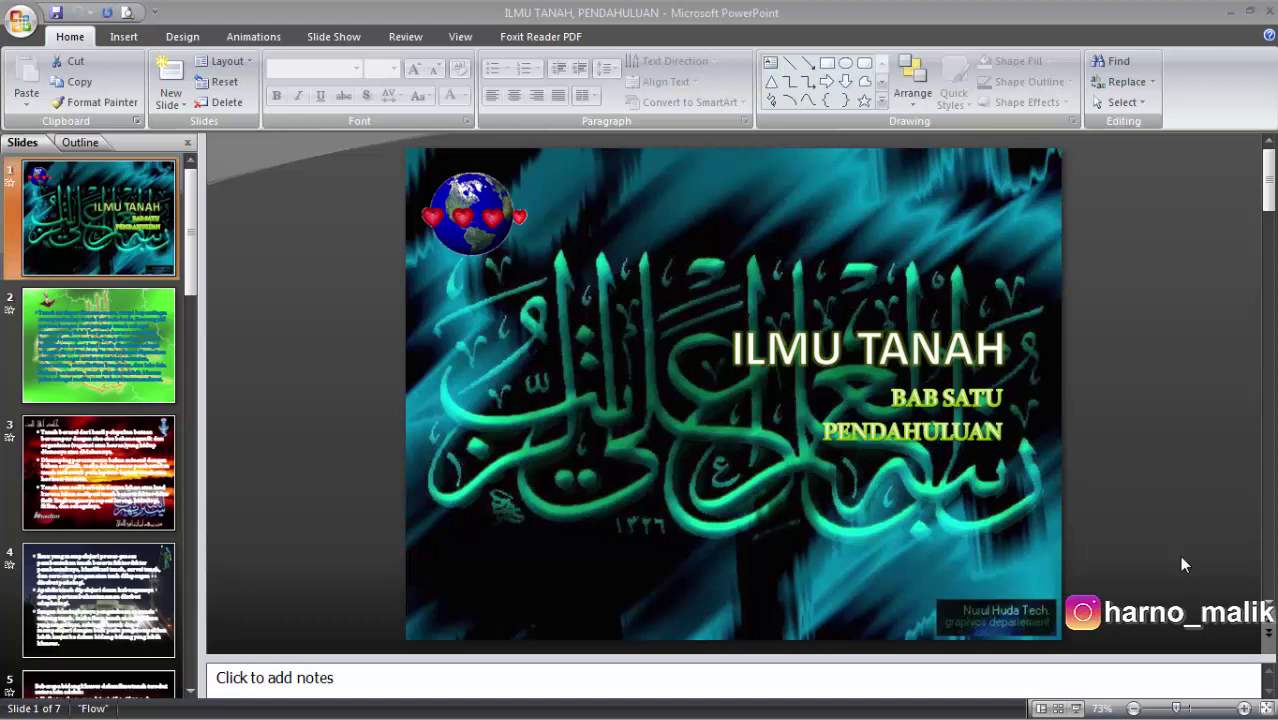
Scroll down to display slide 3, the slide with three bullet points on soil formation.
scroll(1136, 456, down, 2)
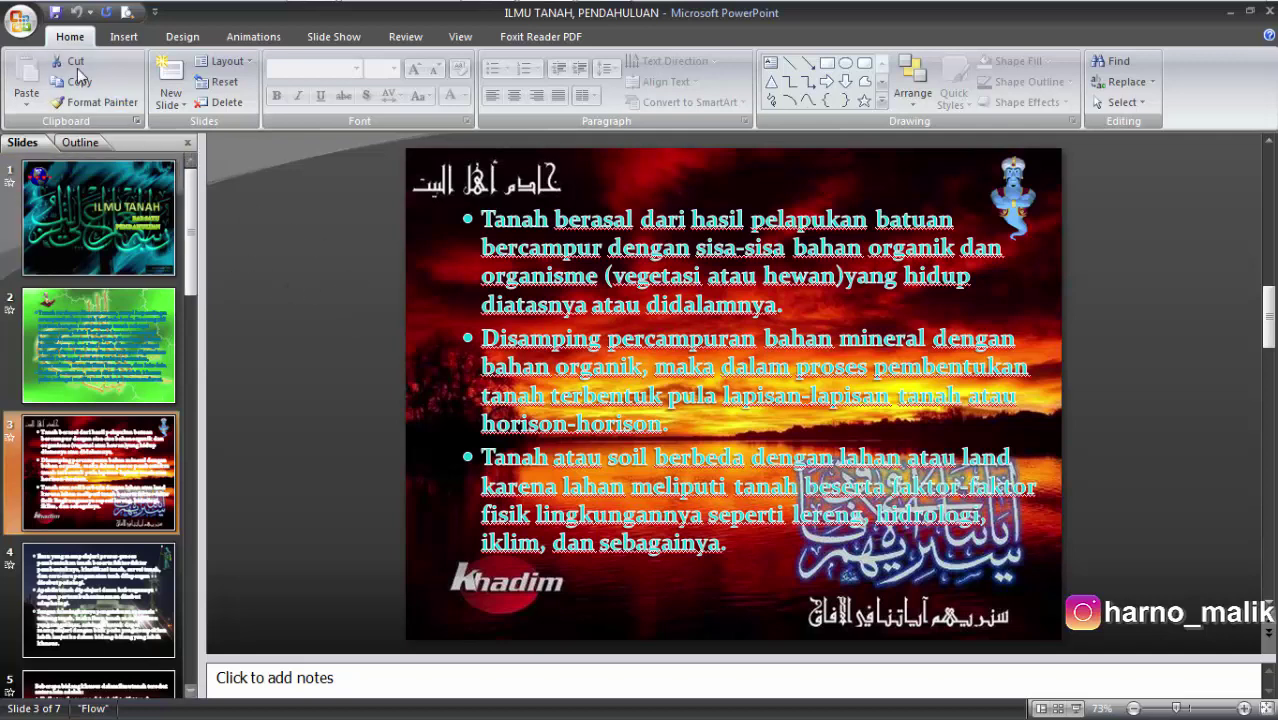
In the Print dialog, replace the slide range with 1,3,5-7.
click(24, 26)
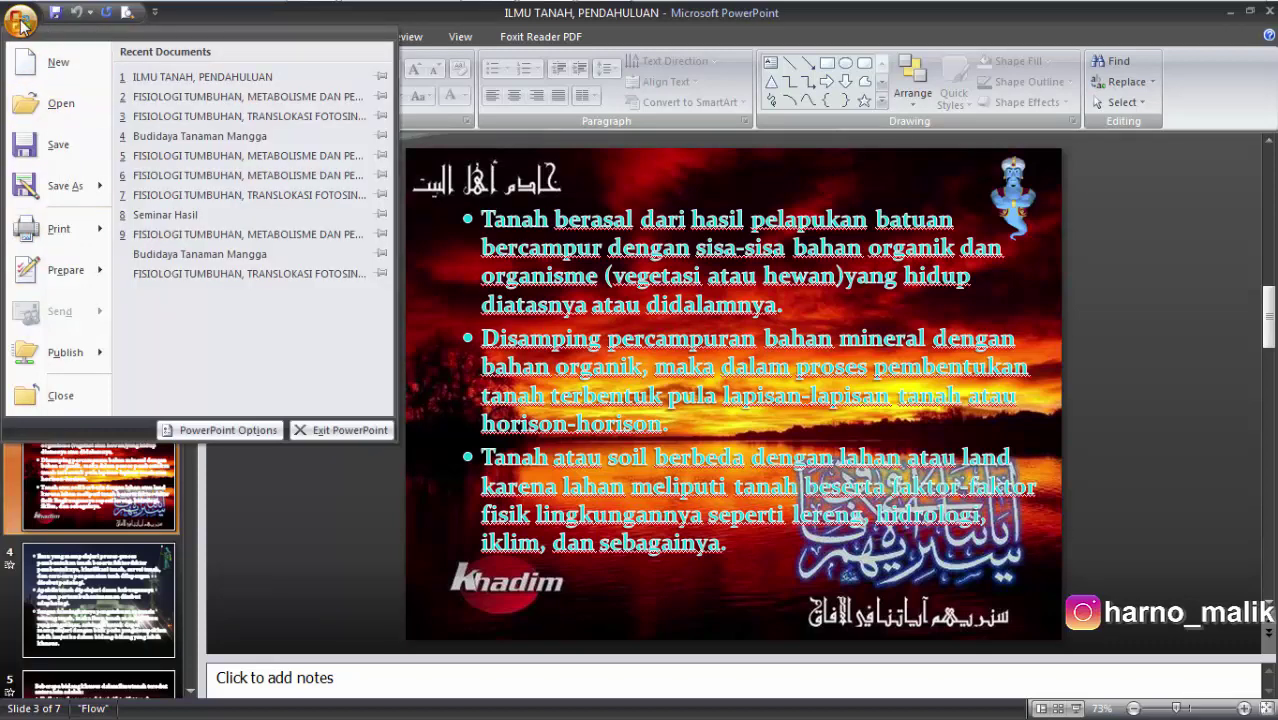
click(58, 228)
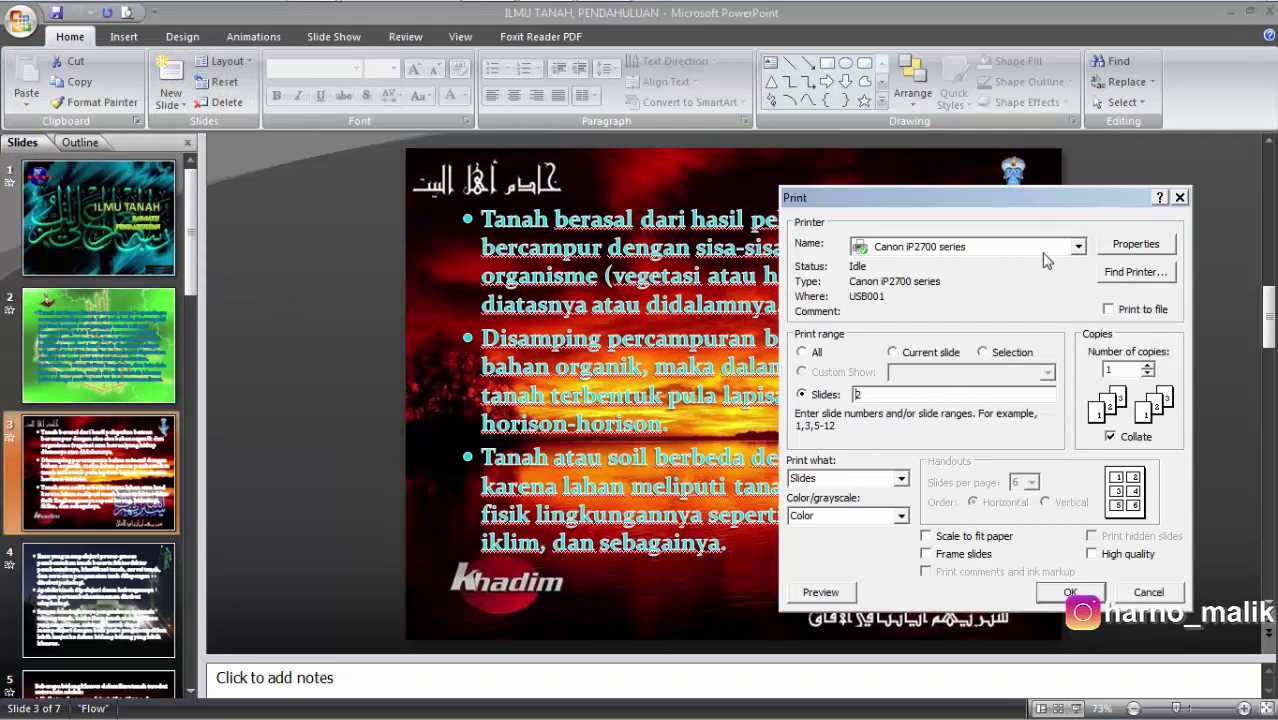
drag(1036, 203, 1023, 121)
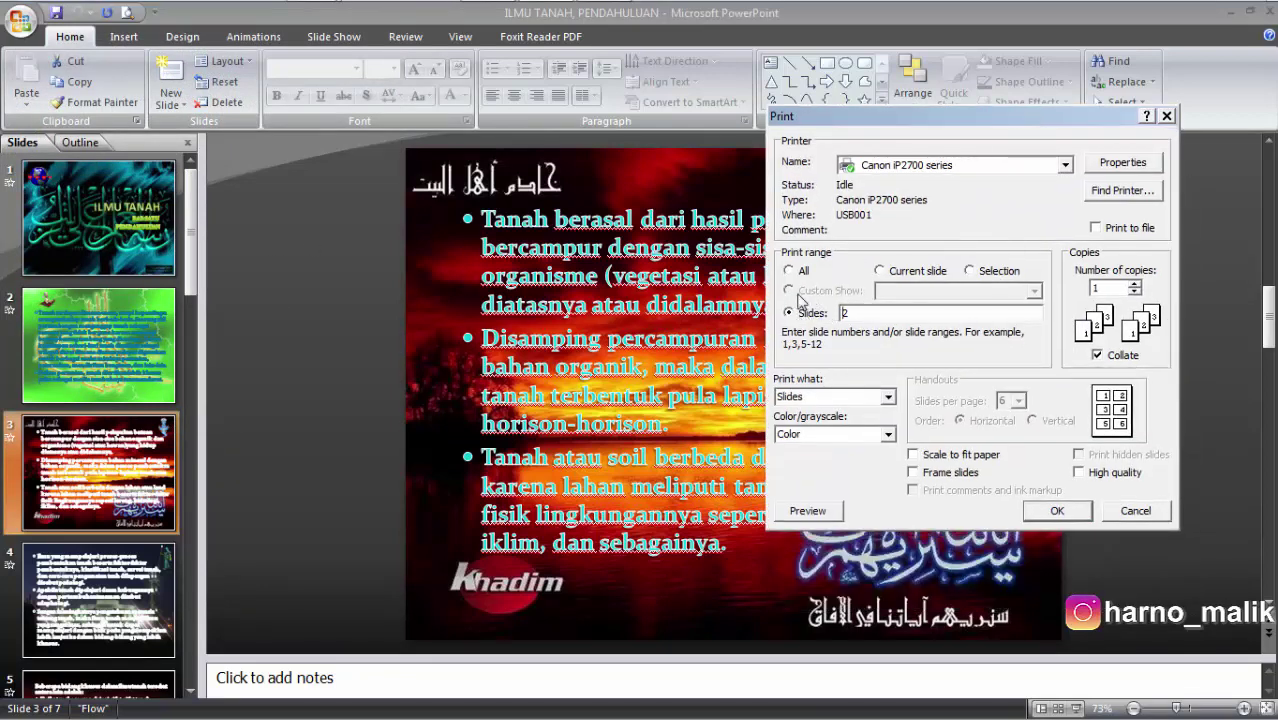
click(856, 314)
key(BackSpace)
text(3)
drag(838, 313, 864, 310)
text(1)
text(,3,)
text(5)
text(-)
text(7)
Cancel the Print dialog and bring up the FISIOLOGI TUMBUHAN presentation window.
click(1136, 512)
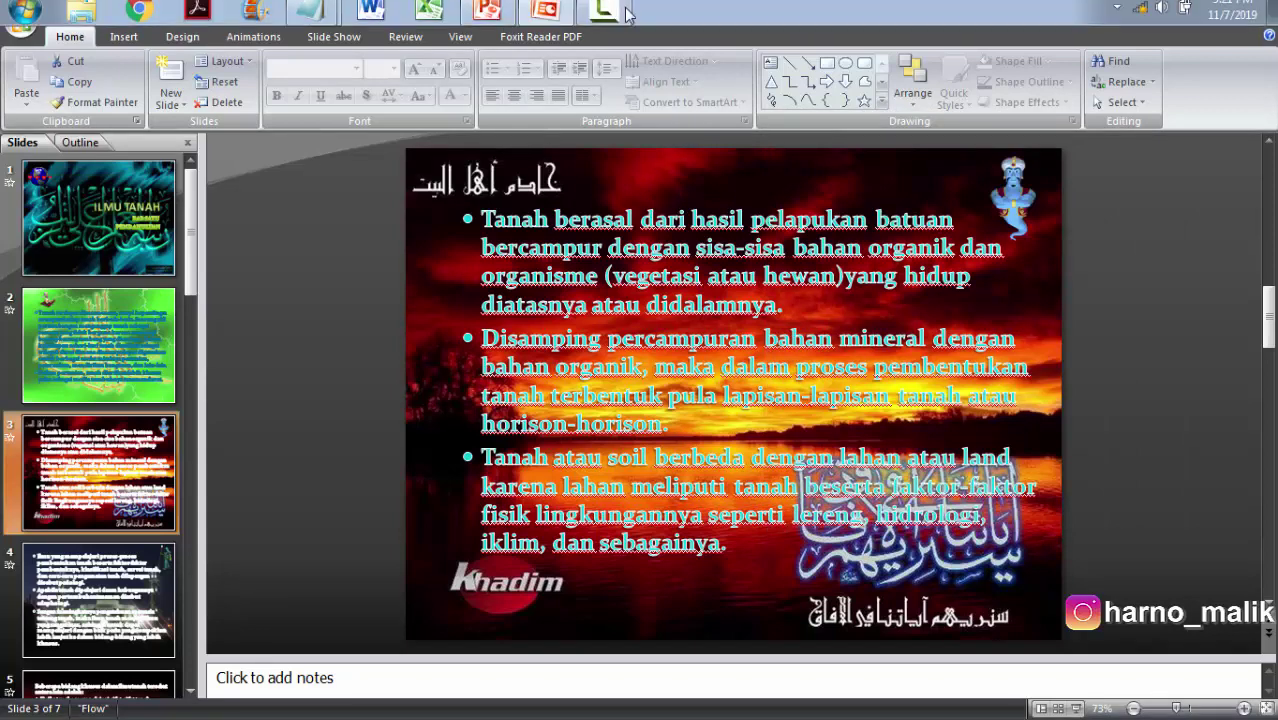
mouse_move(487, 10)
click(480, 61)
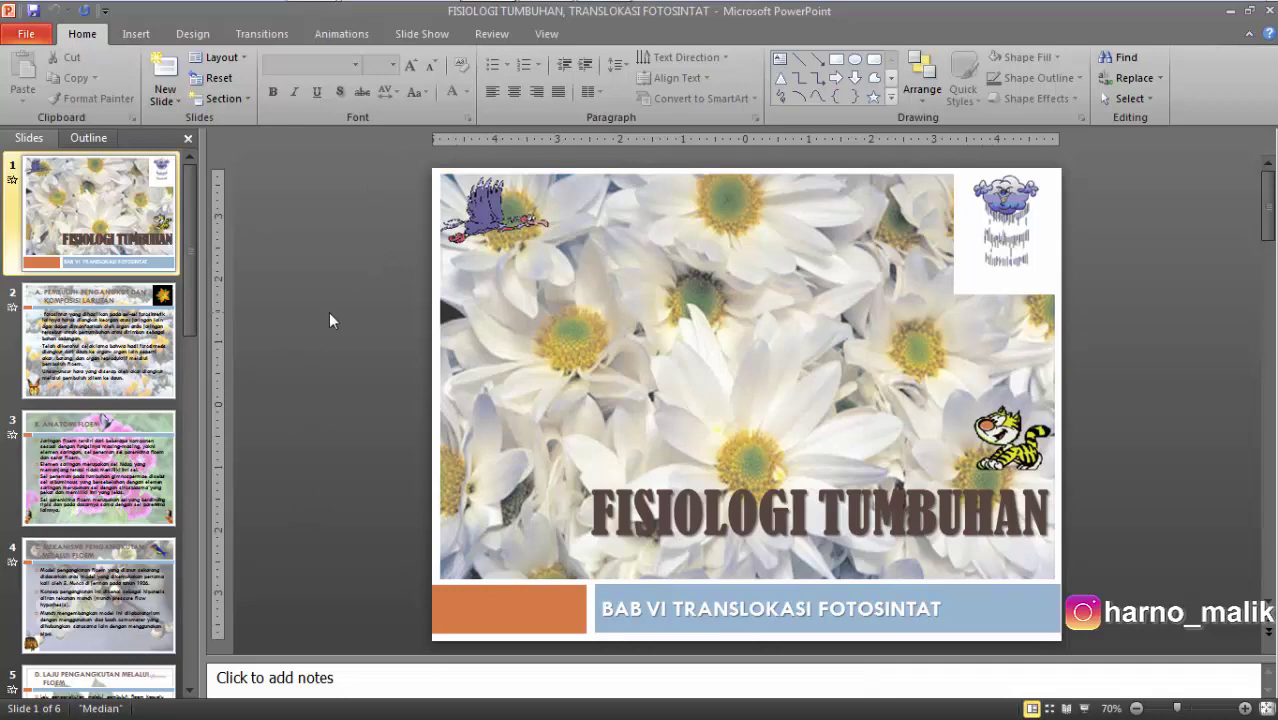
Open File > Print and enter 1 in the Slides box.
click(27, 34)
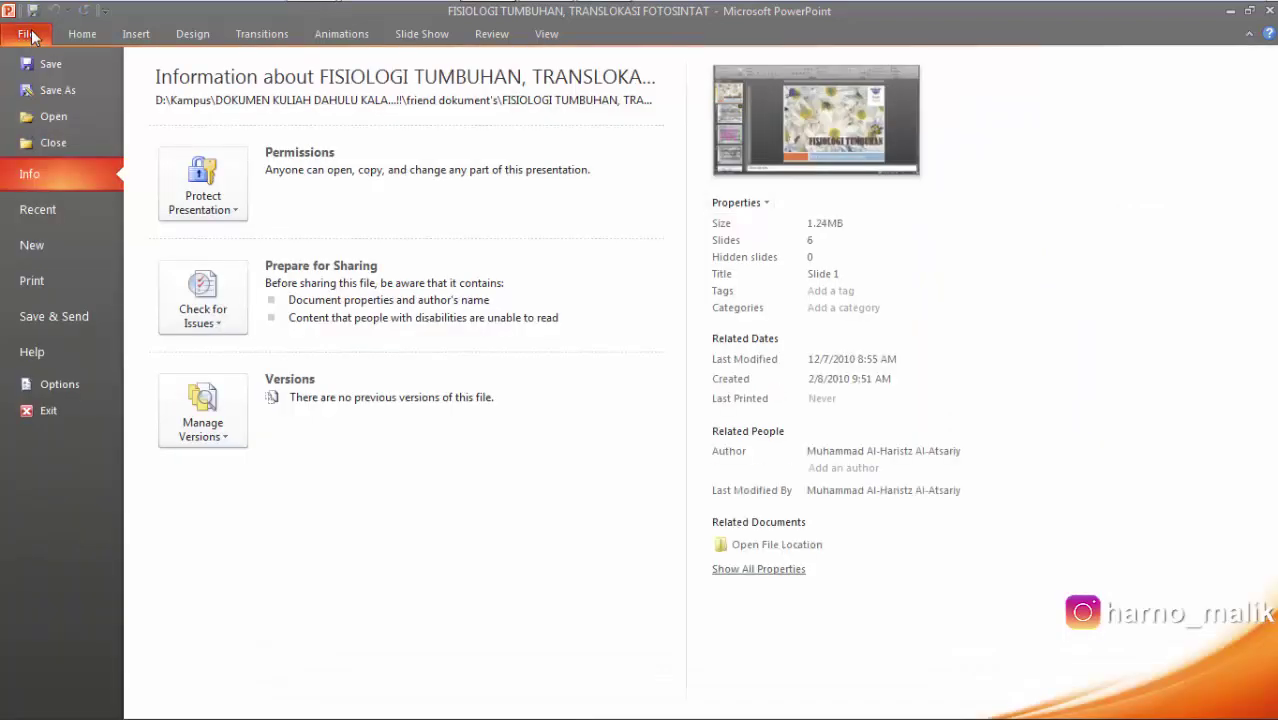
click(56, 280)
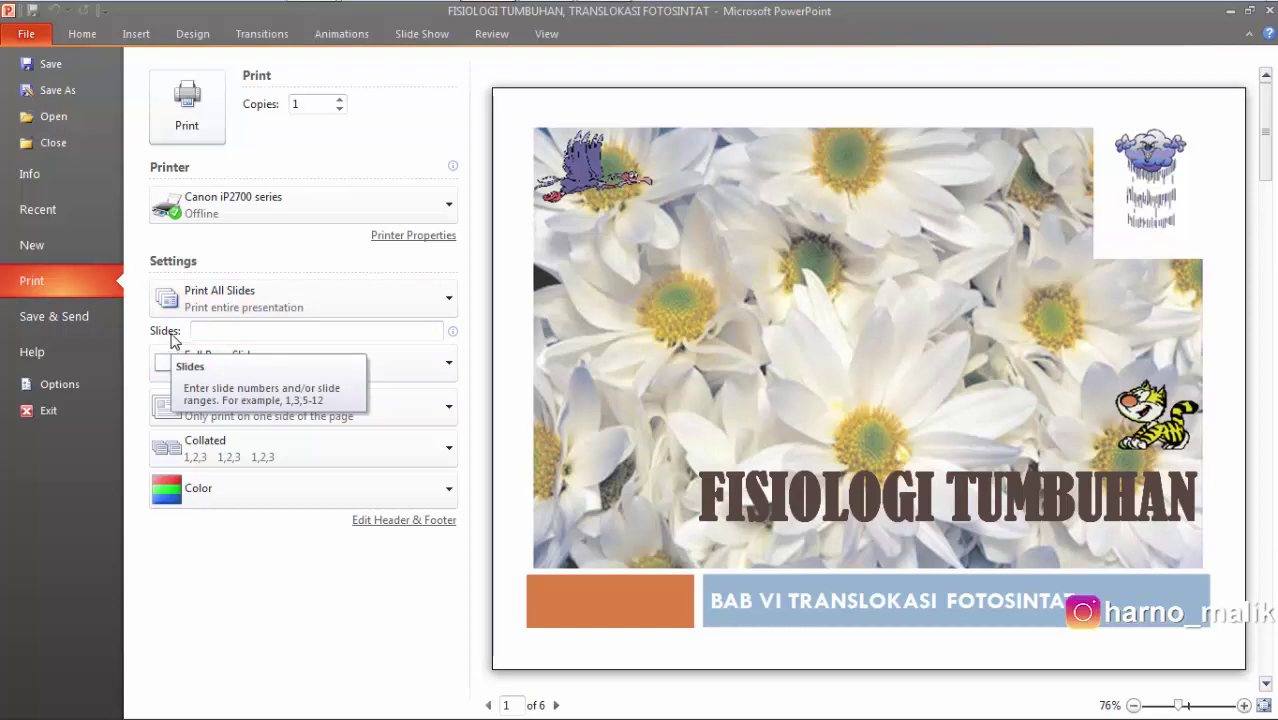
click(212, 329)
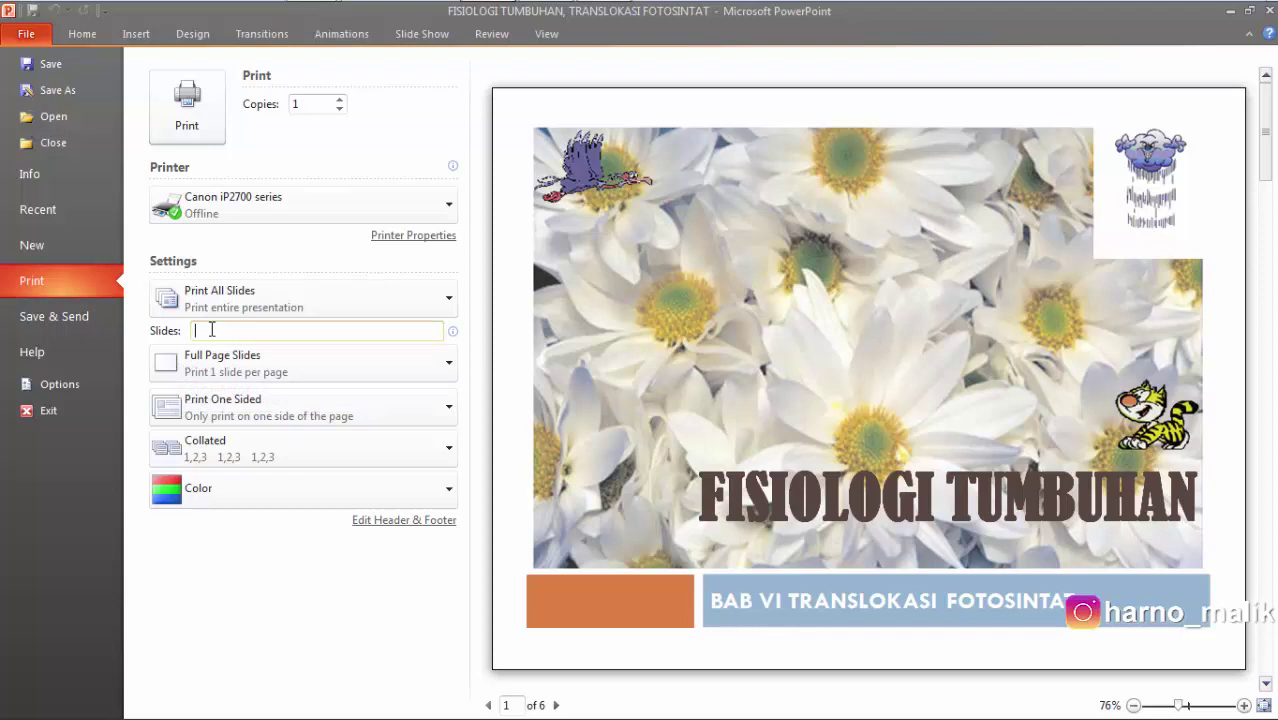
text(1)
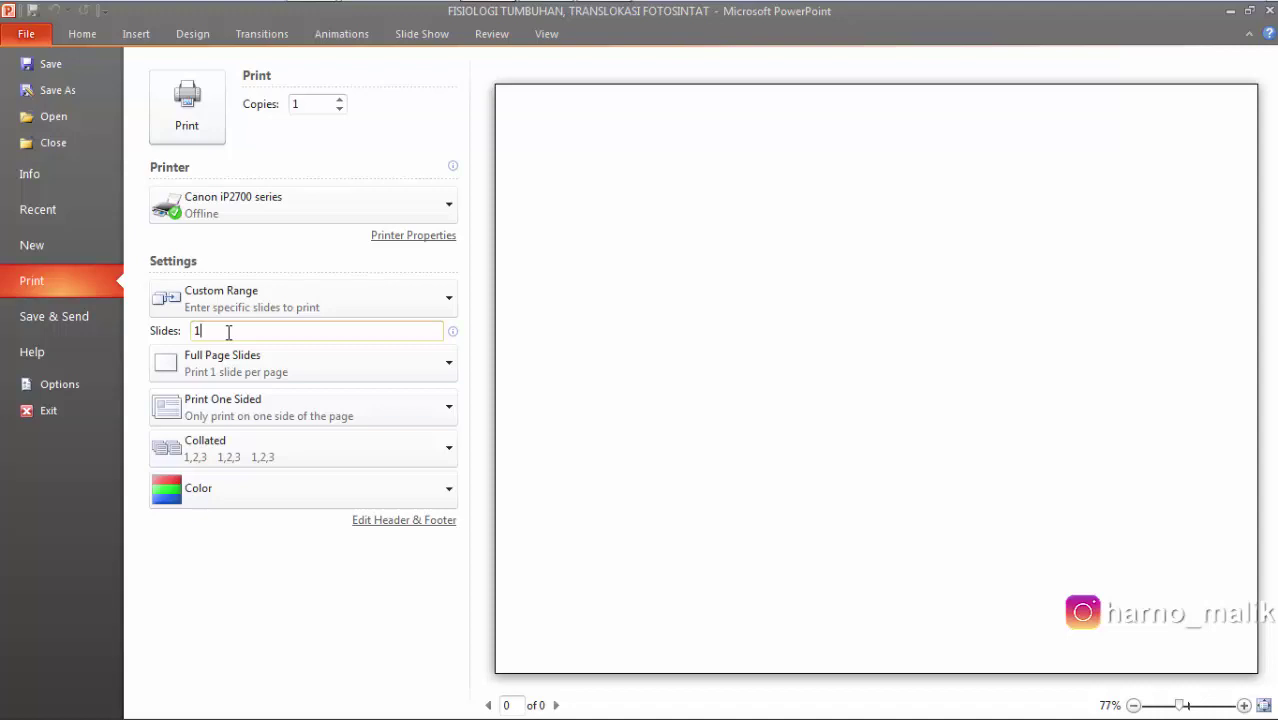
Finish the custom slide range as 1-3 and apply it to the preview.
text(-3)
click(478, 313)
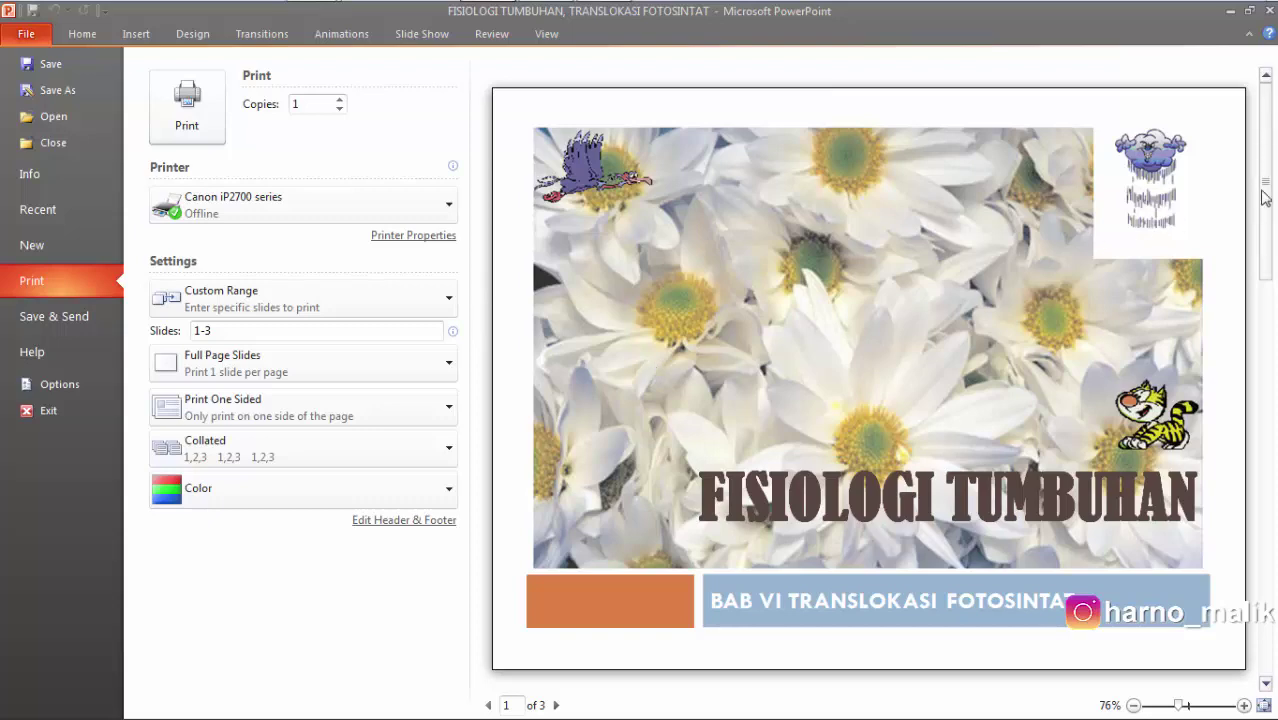
drag(1265, 185, 1265, 335)
Zoom the print preview out and scroll through its three pages.
click(1132, 706)
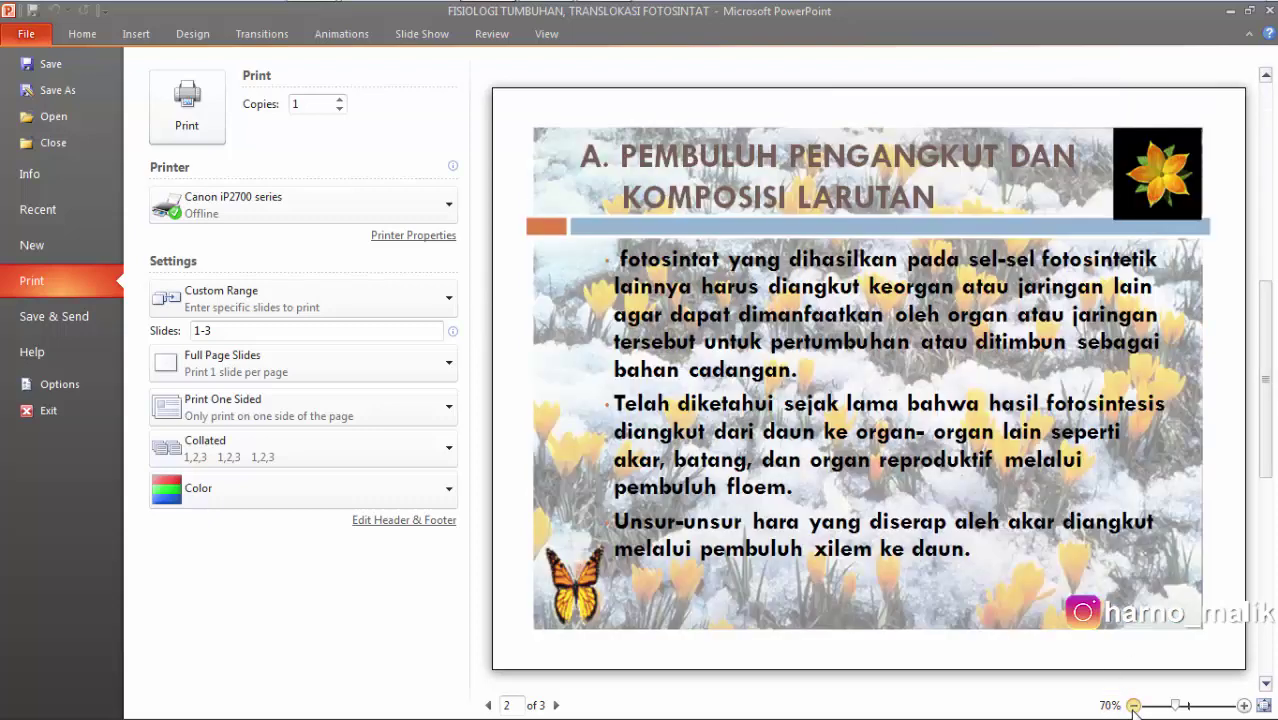
click(1132, 706)
click(1132, 706)
click(1132, 706)
drag(1265, 381, 1265, 160)
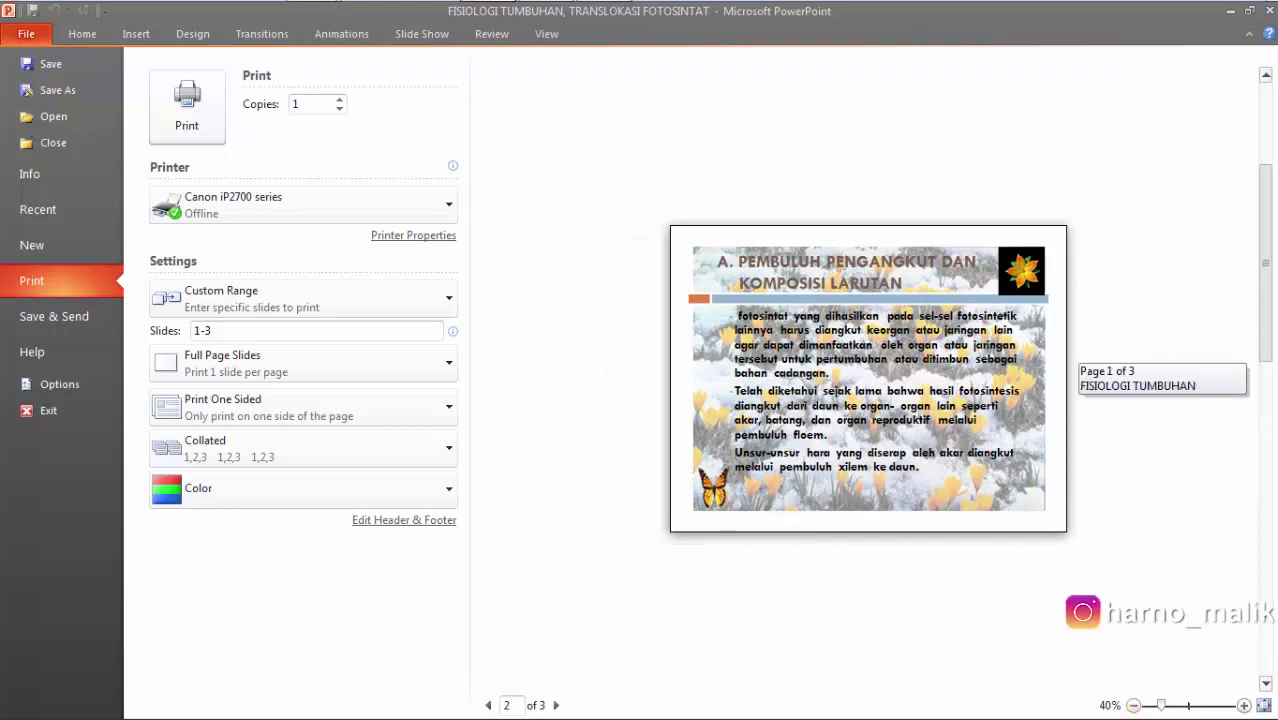
drag(1265, 440, 1265, 600)
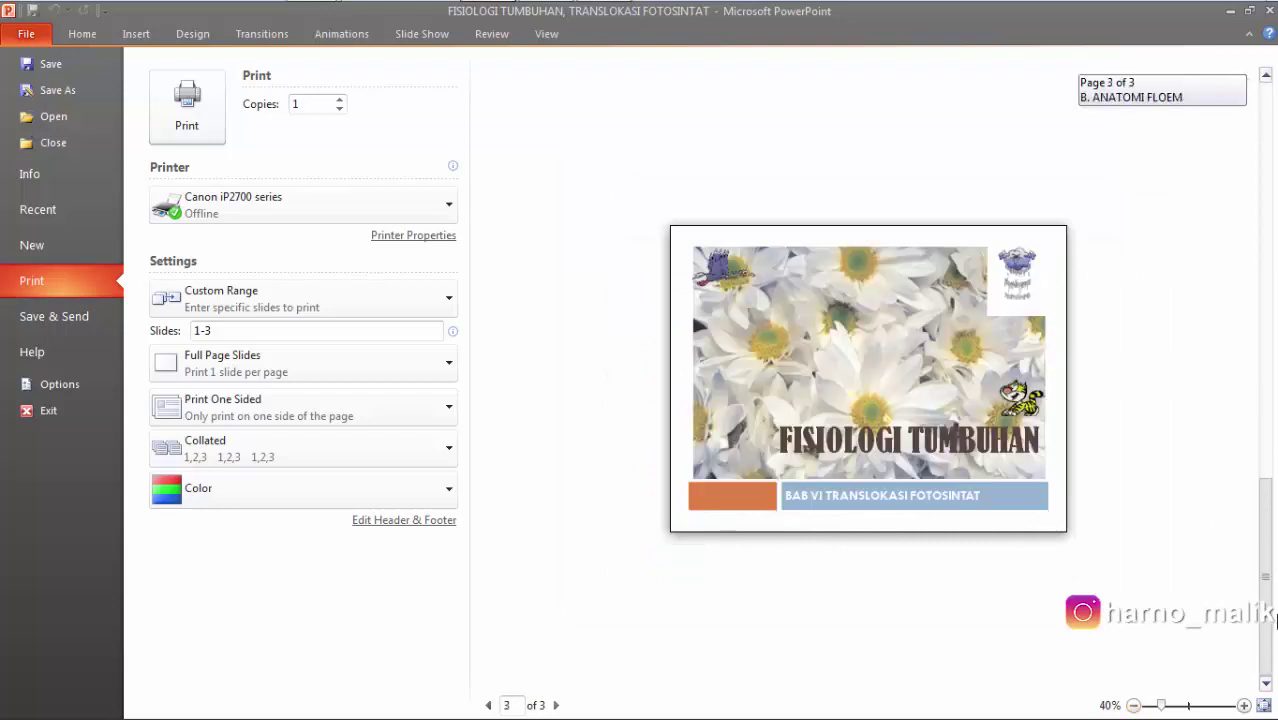
mouse_move(1265, 425)
mouse_down()
mouse_move(1274, 500)
mouse_move(1258, 531)
mouse_up()
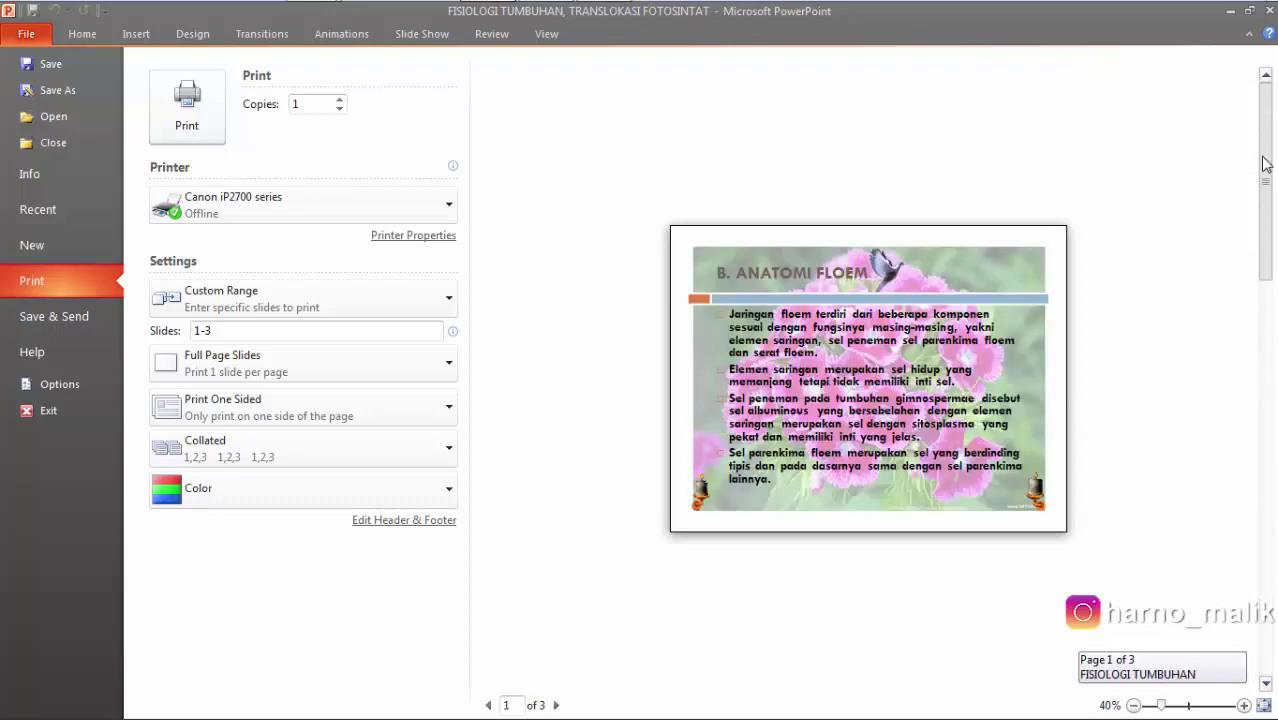
drag(1265, 420, 1265, 130)
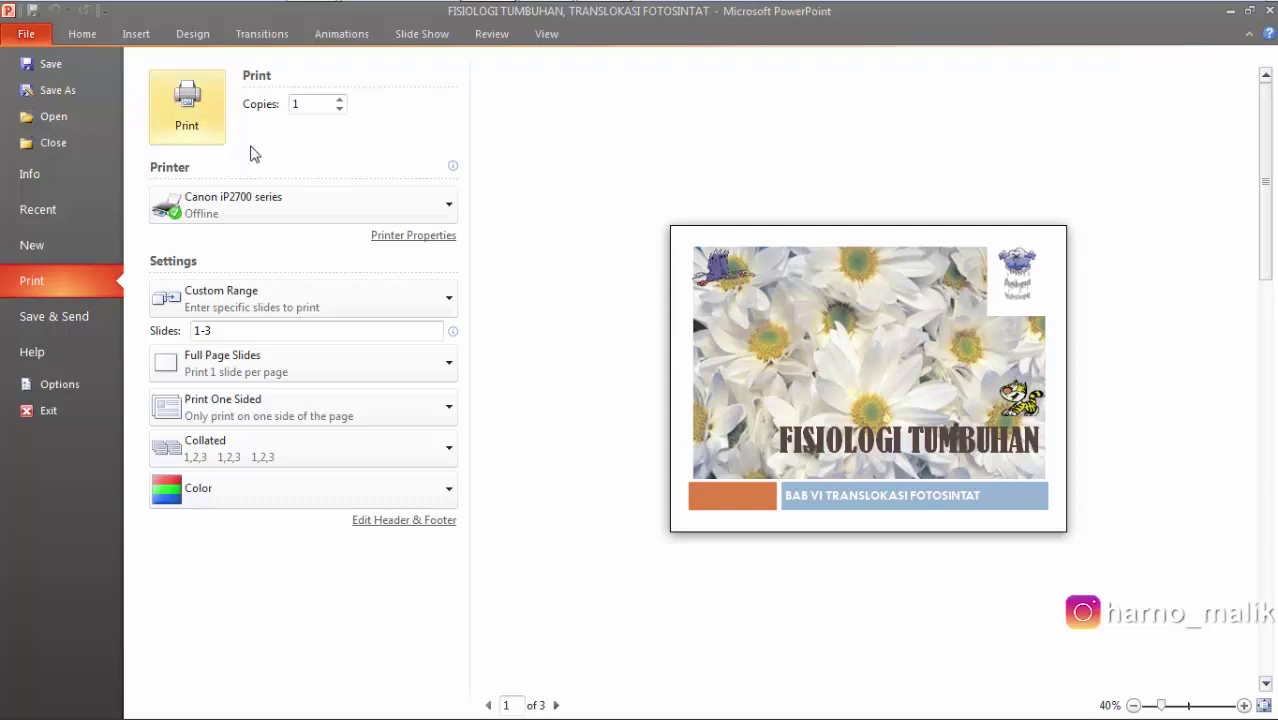
Print slides 1-3 on the Canon iP2700 series printer.
click(199, 115)
click(201, 120)
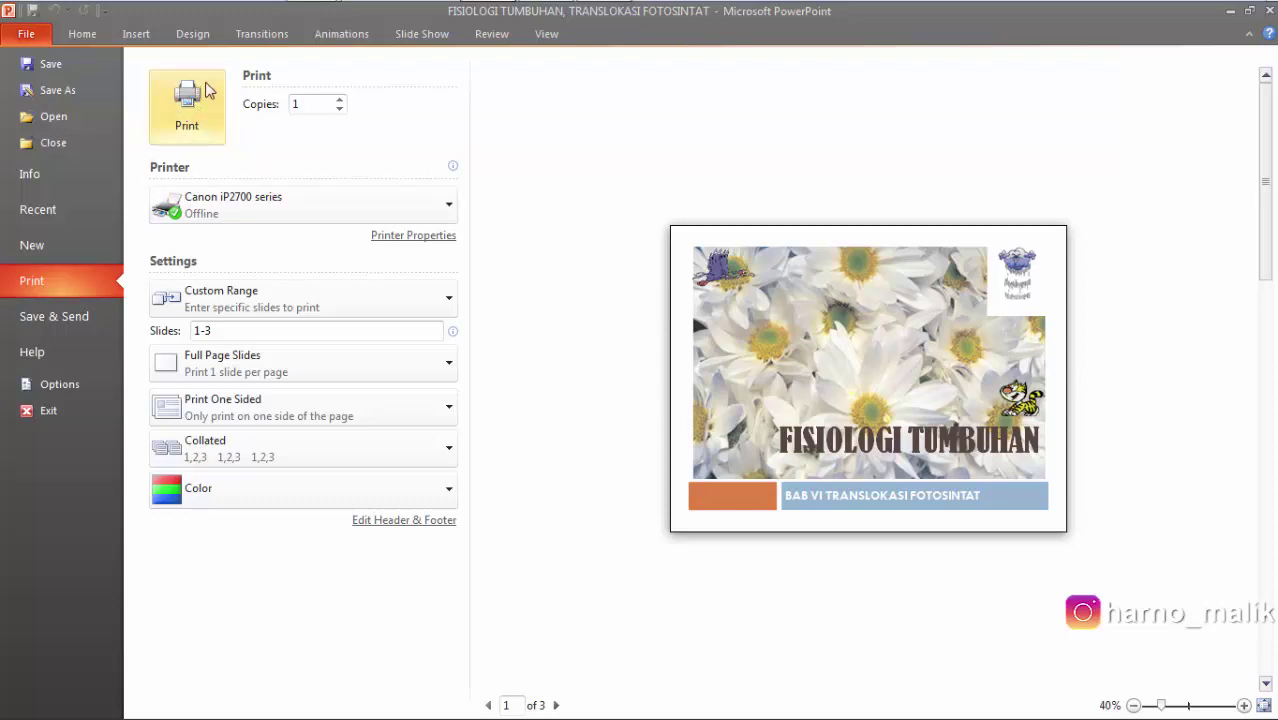